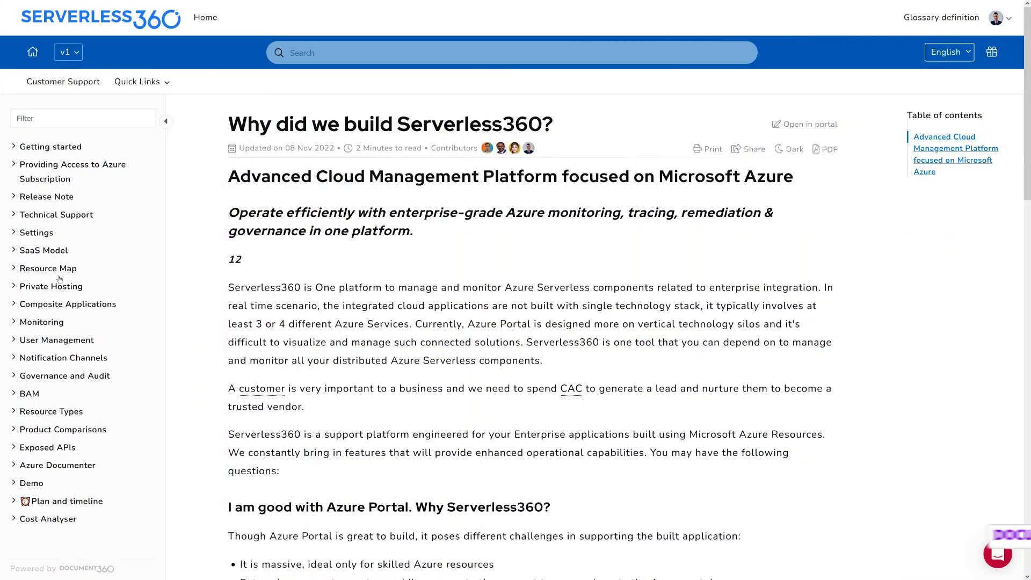
Open the Threshold Monitor article under Monitoring and scroll through it
left_click(15, 324)
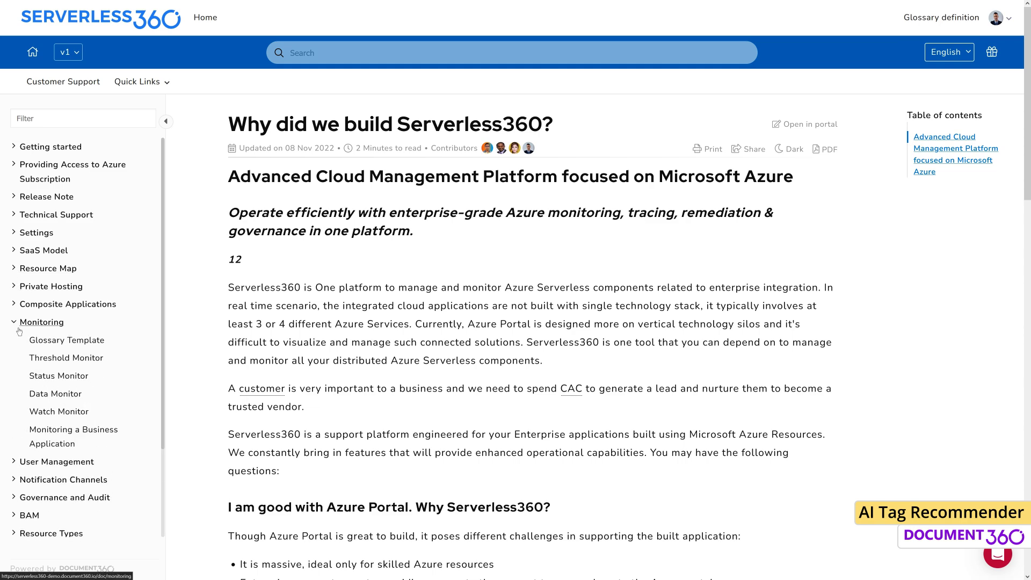
left_click(57, 359)
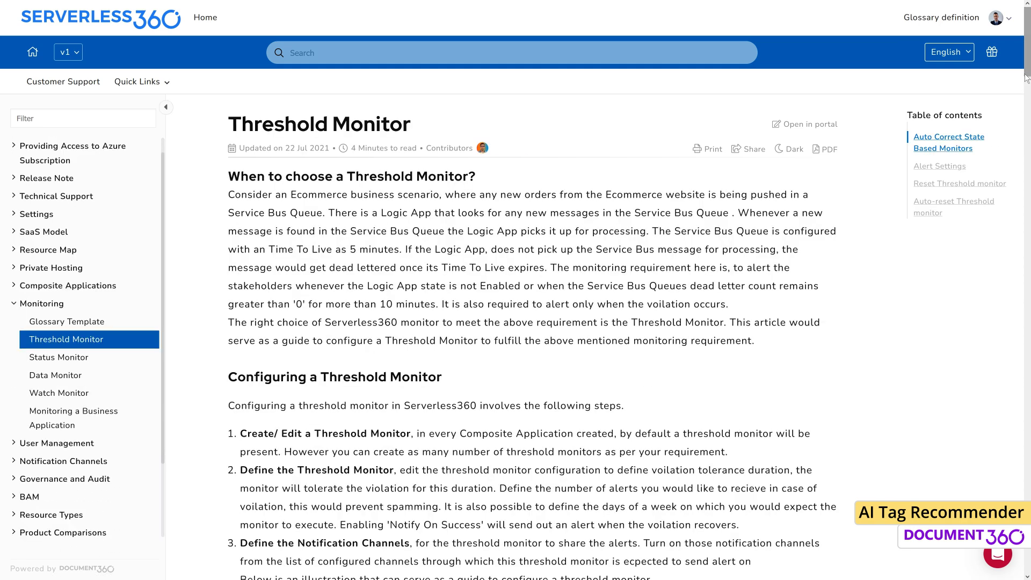
left_click_drag(1025, 73, 1019, 154)
scroll(1019, 154, "down", 5)
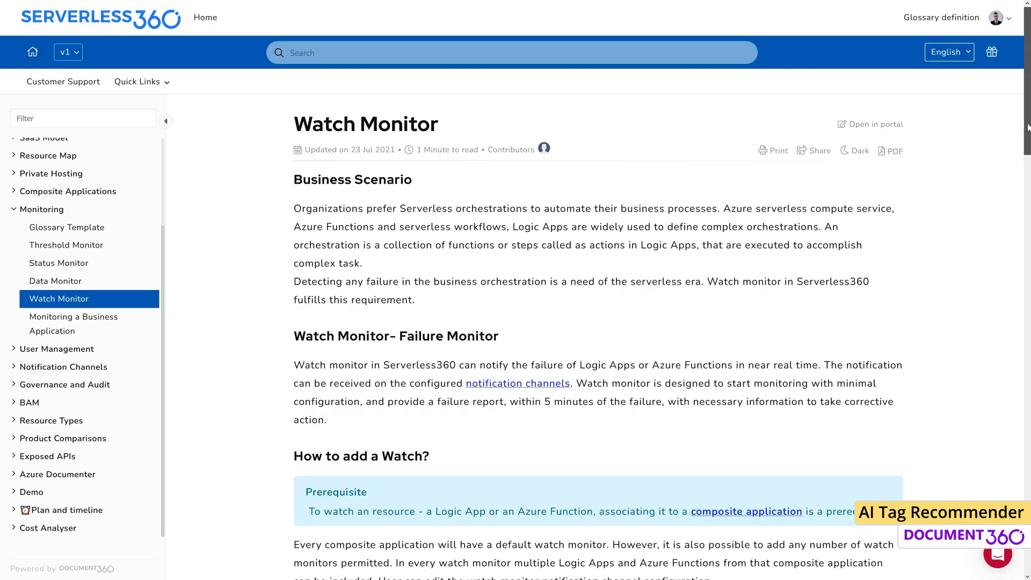
scroll(1020, 171, "down", 4)
scroll(1020, 171, "down", 11)
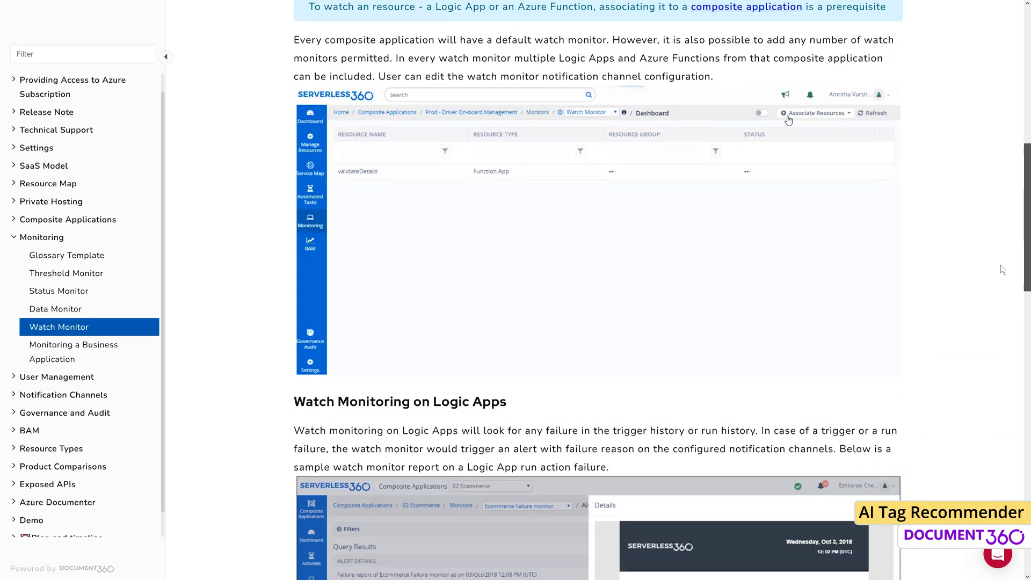
Open BAM Alert History from the BAM category and scroll down its page
left_click(13, 239)
left_click(13, 239)
left_click(13, 239)
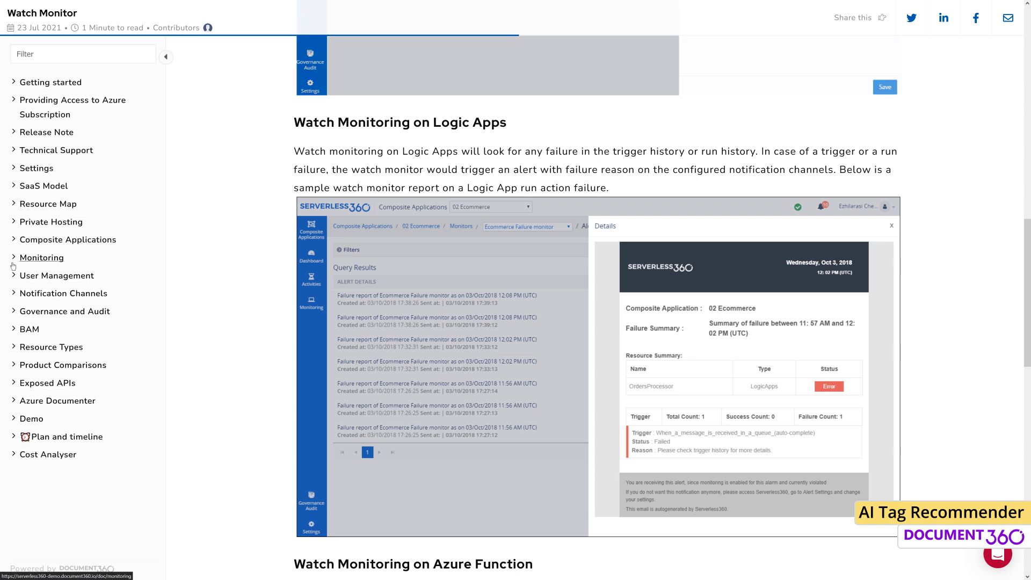
left_click(14, 331)
left_click(61, 346)
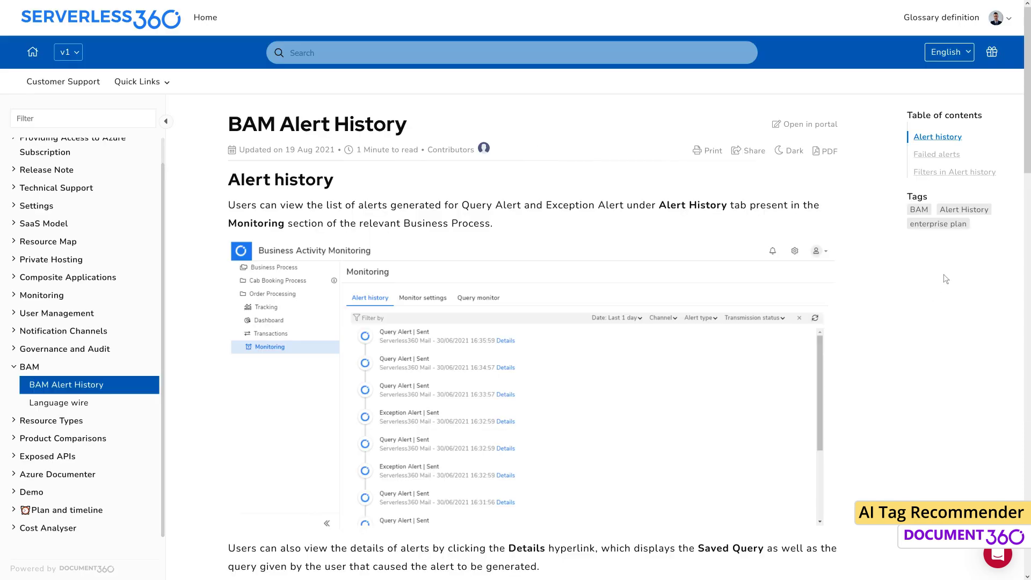
left_click_drag(1023, 114, 1026, 242)
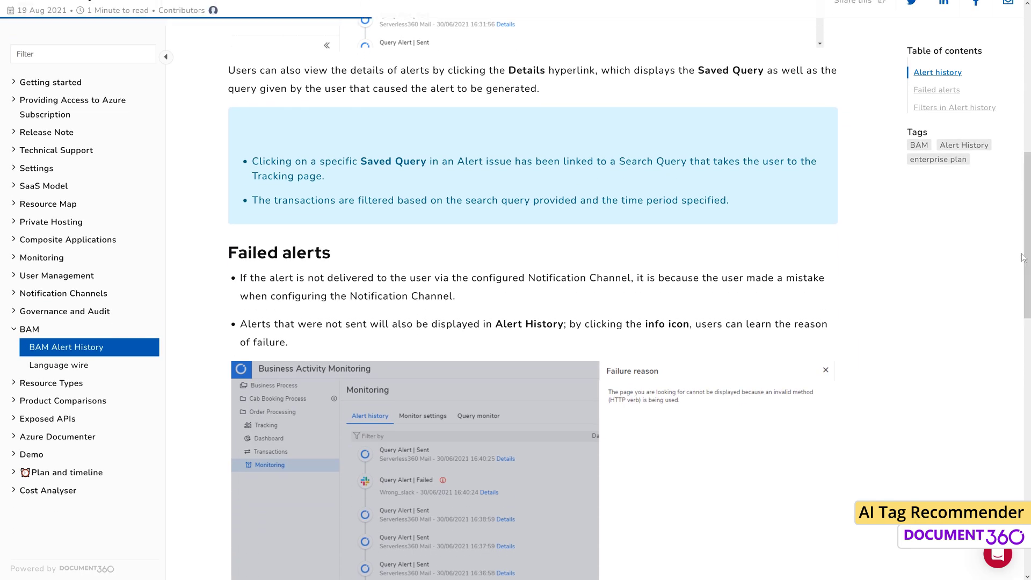
scroll(949, 236, "down", 2)
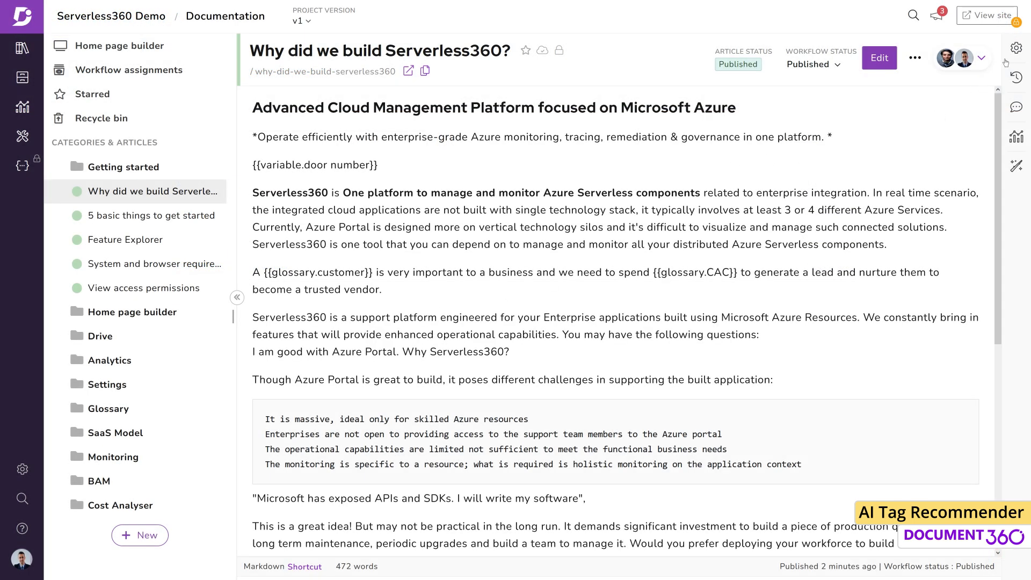
Tag 'Why did we build Serverless360?' with Feature explorer and a new serverless360 tag
left_click(1016, 49)
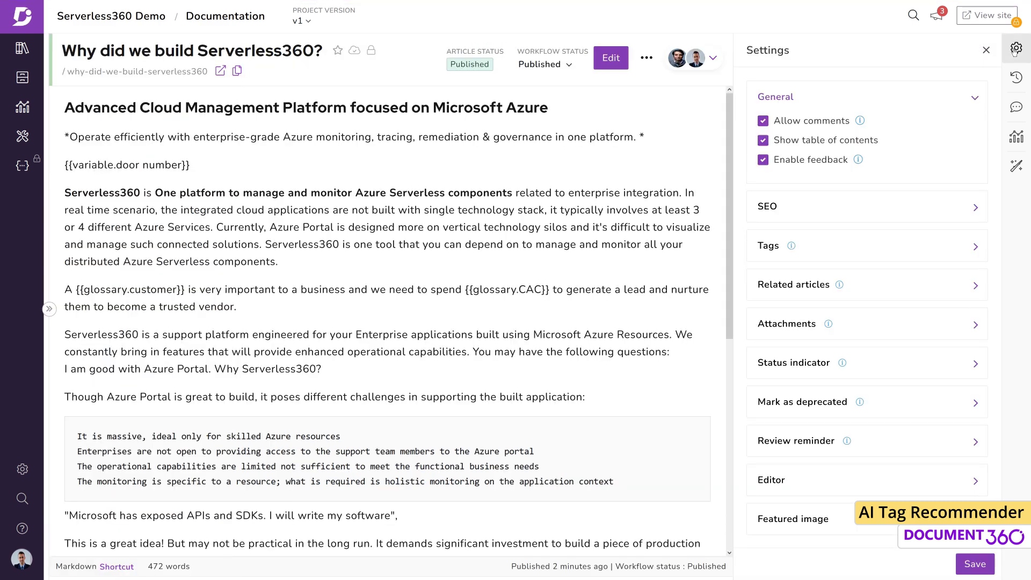
left_click(880, 245)
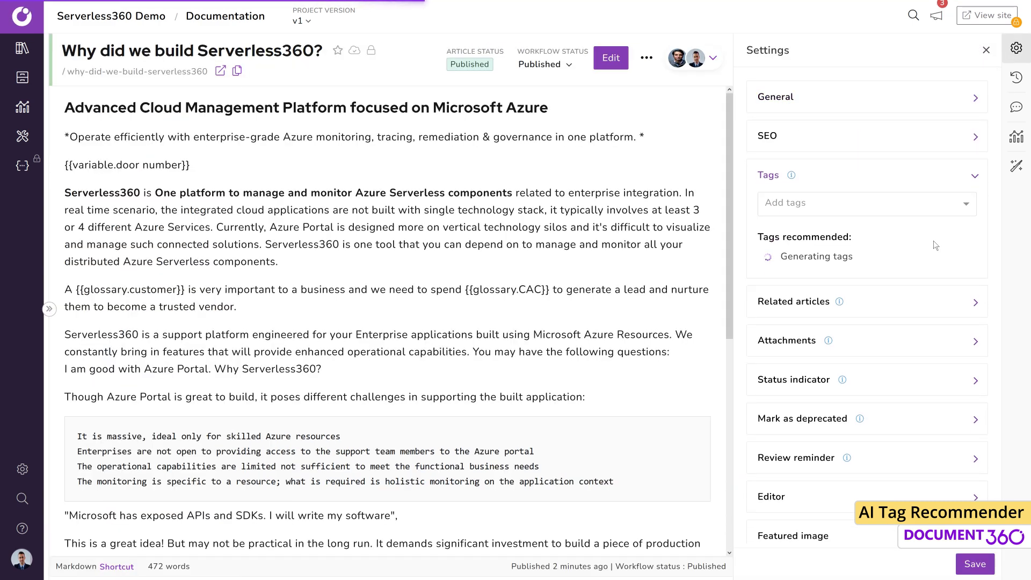
left_click(965, 207)
left_click_drag(969, 240, 961, 320)
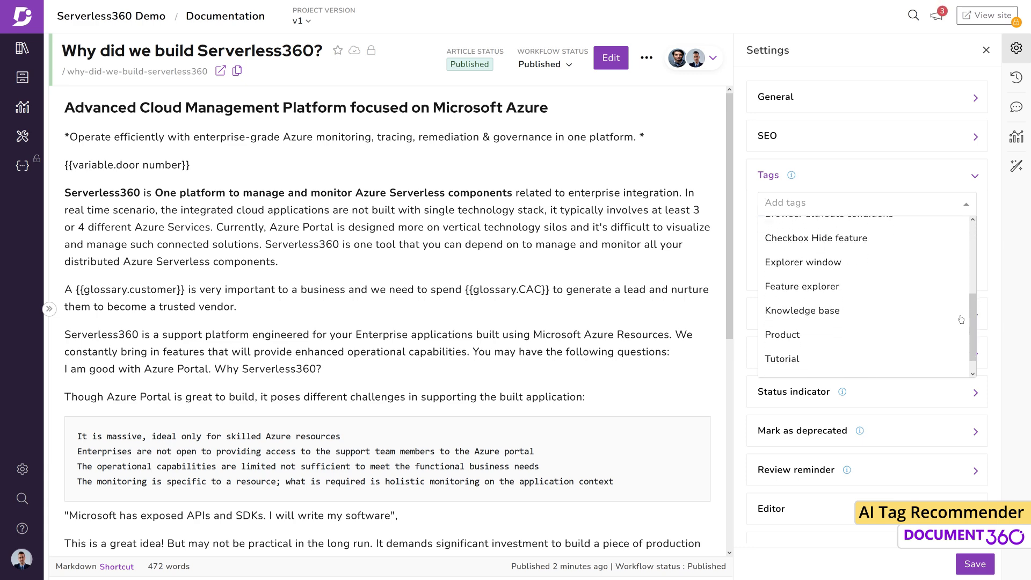
left_click(906, 290)
type("serverless360")
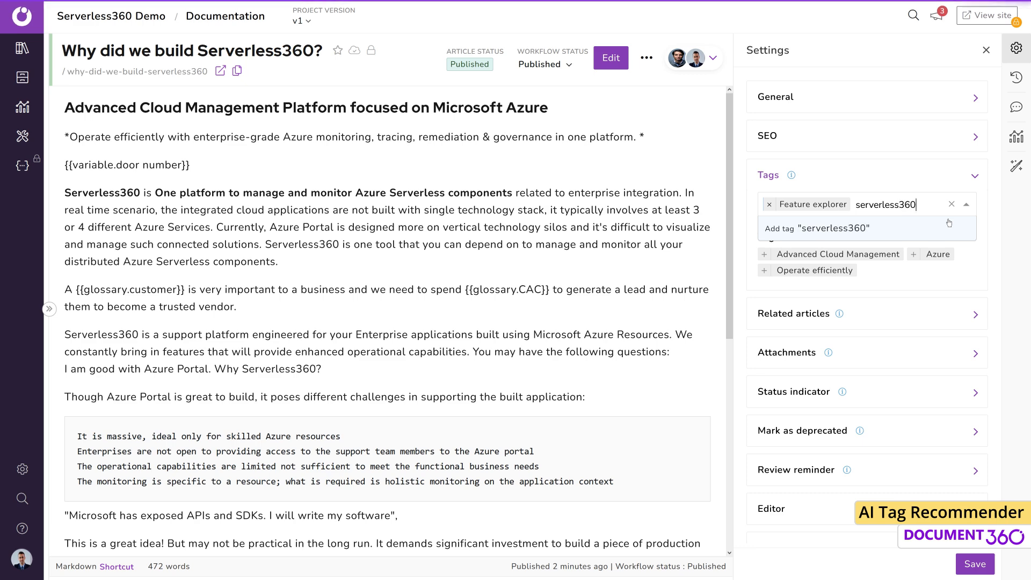
left_click(947, 225)
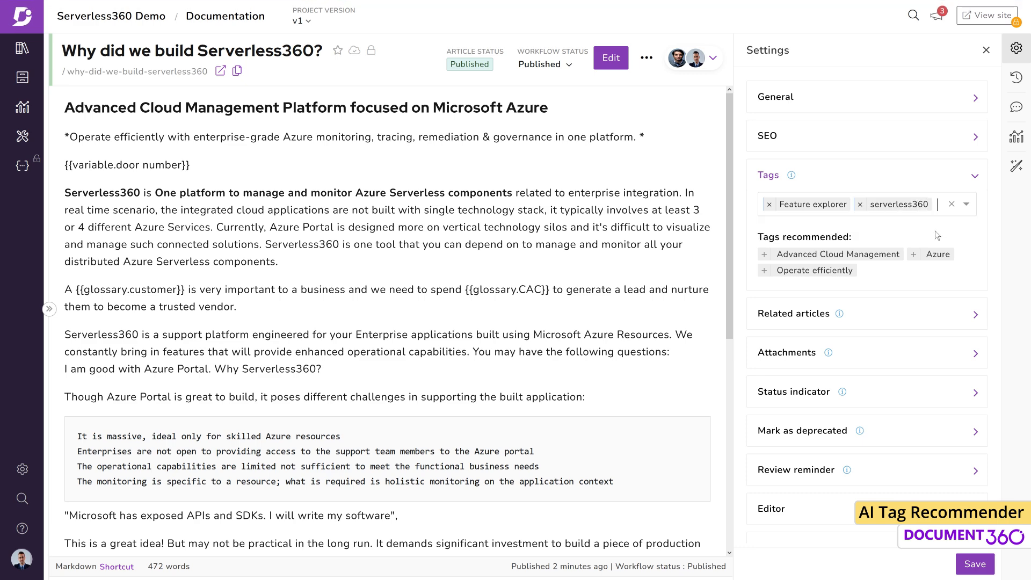
Save the article's tags and open Status Monitor from the Monitoring folder
left_click(975, 564)
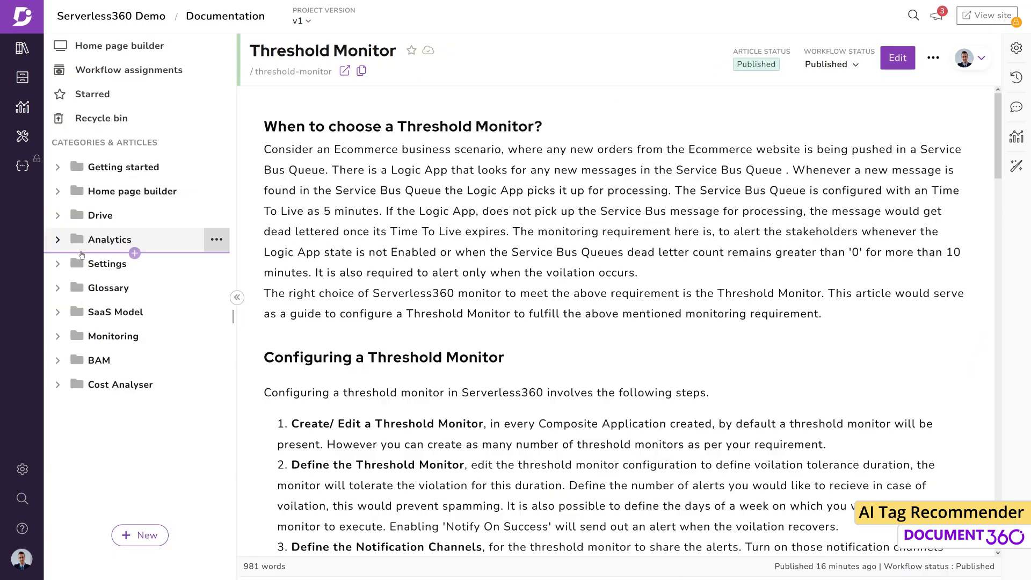
left_click(57, 336)
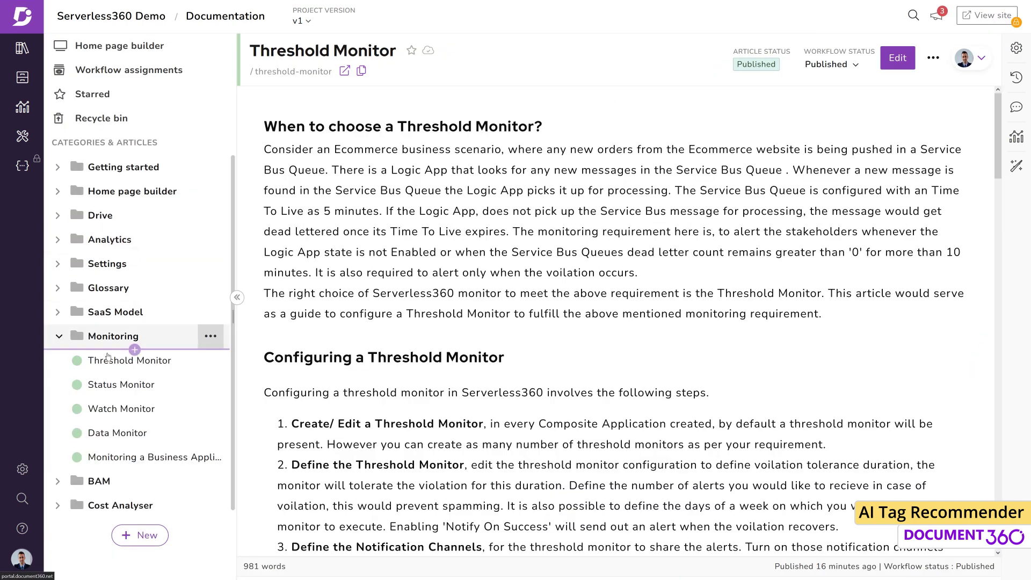
left_click(151, 384)
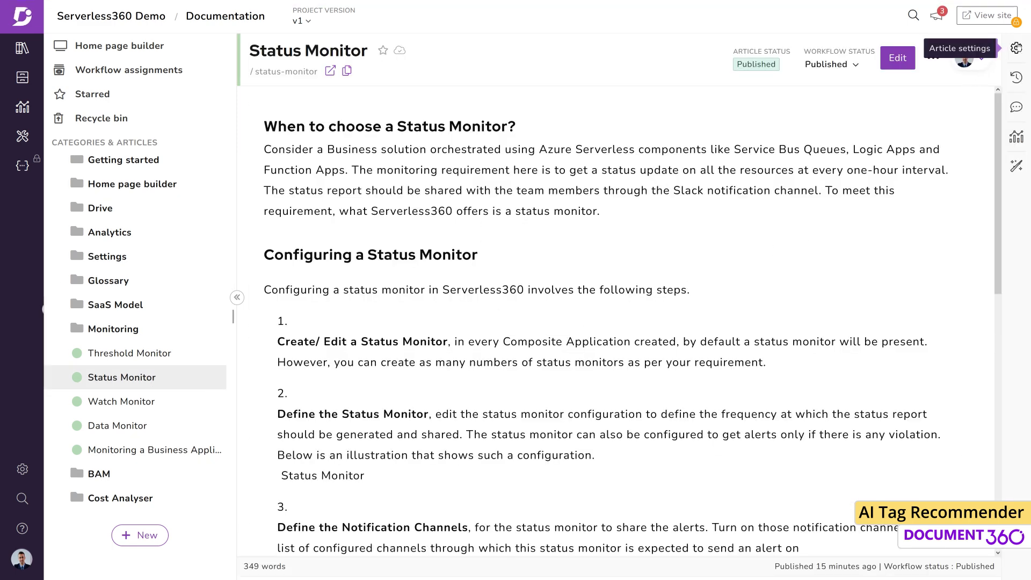
View Status Monitor's recommended tags in its article settings, then close the panel
left_click(1017, 48)
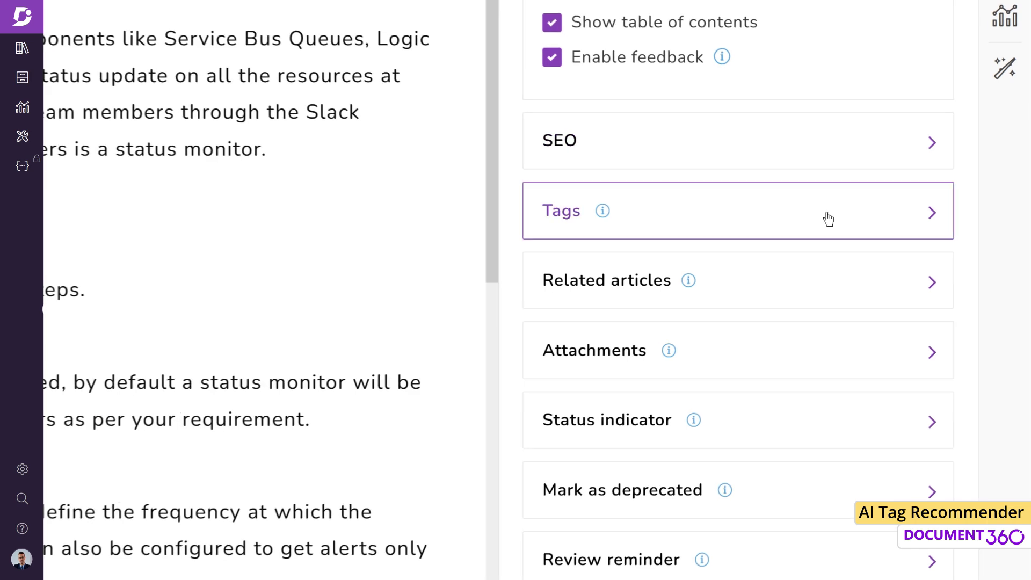
left_click(827, 218)
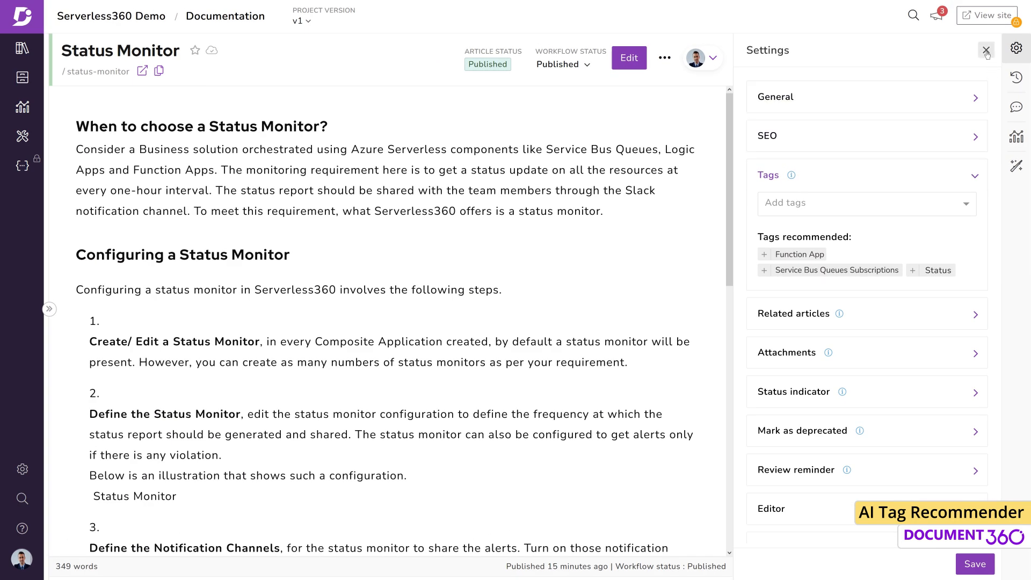
left_click(986, 51)
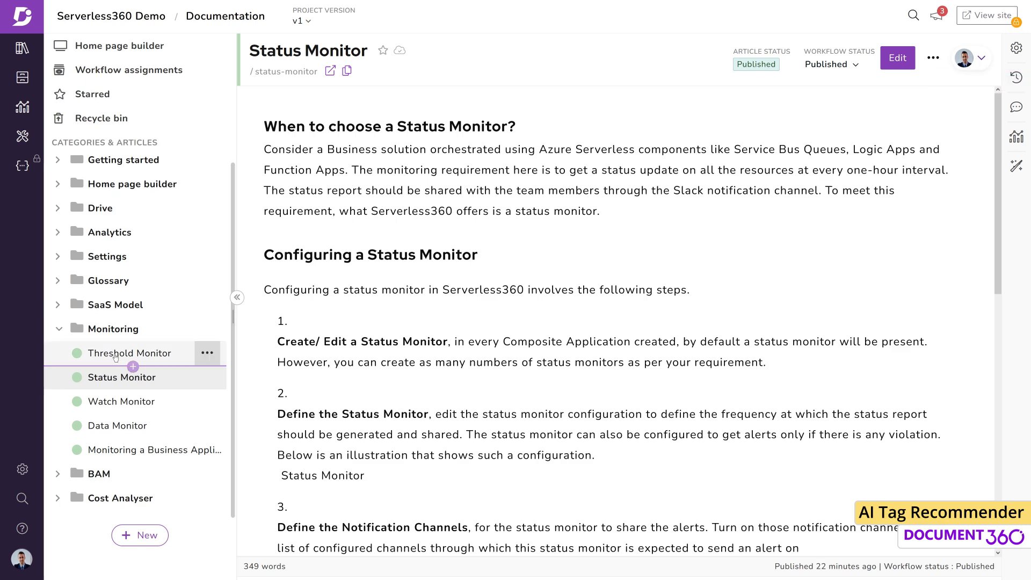
Create a new article 'What is a Cost Analyzer?' under the Cost Analyser folder
left_click(58, 385)
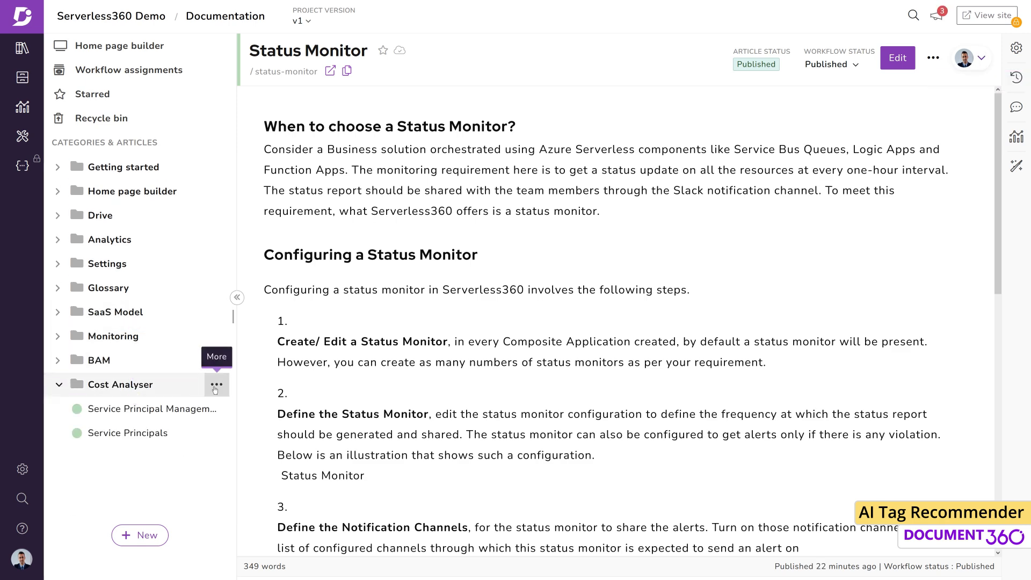
left_click(216, 384)
left_click(217, 116)
type("What is a Cost Analyzer?")
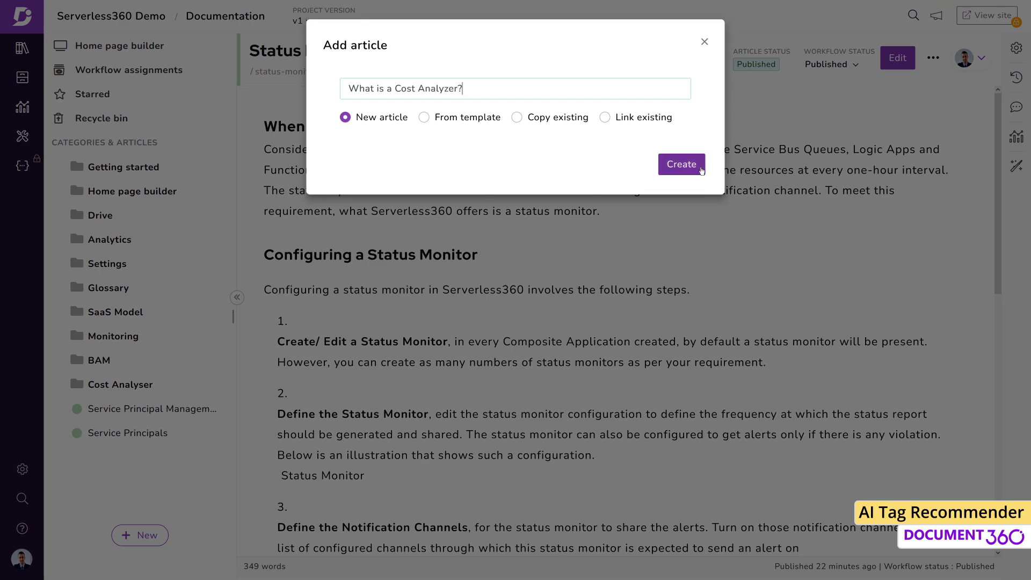
left_click(681, 163)
Write the 'Cost Analyzer' heading and intro paragraphs naming the Analysis and Monitoring features
type("Cost Analyzer")
key("Return")
key("Return")
type("Cost Analyzer in Serverless360 gives clear visibility of the Azure cost for users, which helps in optimizing and reducing wastage.")
key("Return")
key("Return")
type("Cost Analyzer provides two major features: Analysis and Monitoring.")
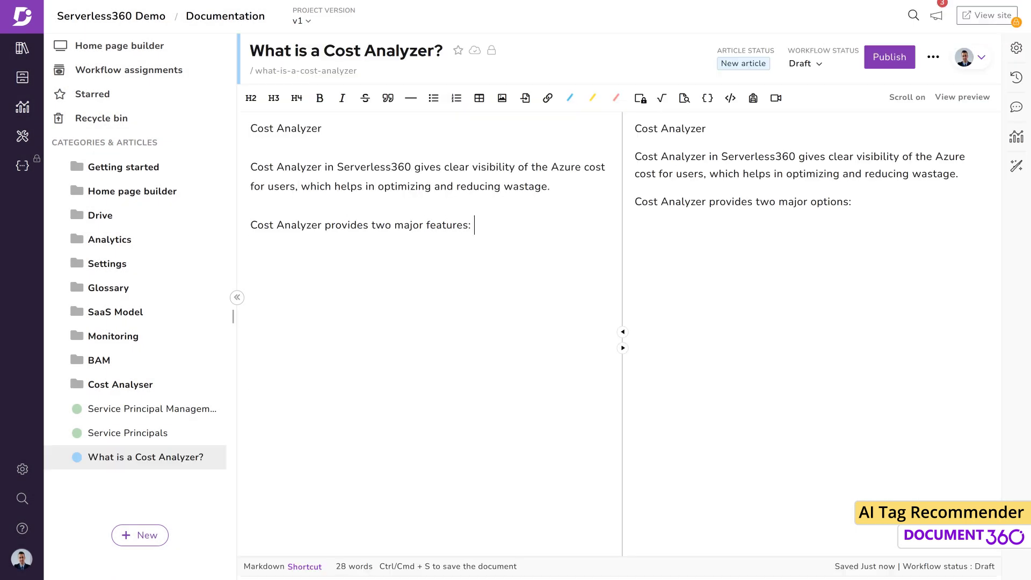
Add an Info note about the Service Principal setup, followed by the Analysis section
left_click(319, 98)
key("Return")
key("Return")
type("To set up the Cost Analyzer environment, users must add a Service Principal that has Reader Access to the Azure subscriptions.")
key("Down")
key("End")
key("Return")
key("Return")
type("#### Analysis The Analysis section is used to visualize the cost usage of Azure Subscriptions in the form of Views using different charts according to the users' preferences.  #### Monitoring Users can define monitors with cost budgets in the Monitoring section to keep track of the cost spent on Azure Subscriptions and to get alerted whenever the cost spent violates the configured budget.")
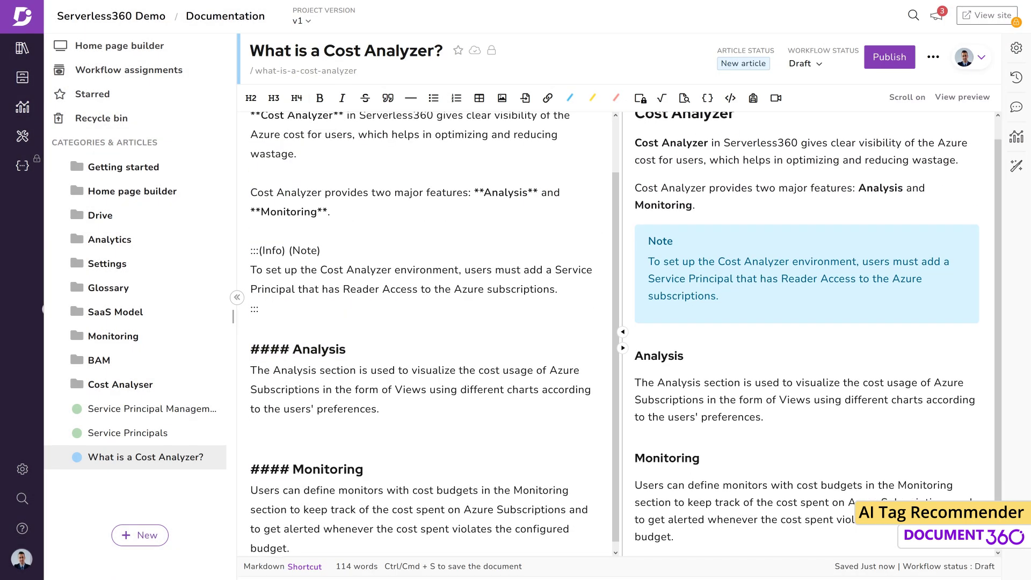
Publish the article with the recommended tags Azure Subscriptions and Cost
left_click(893, 60)
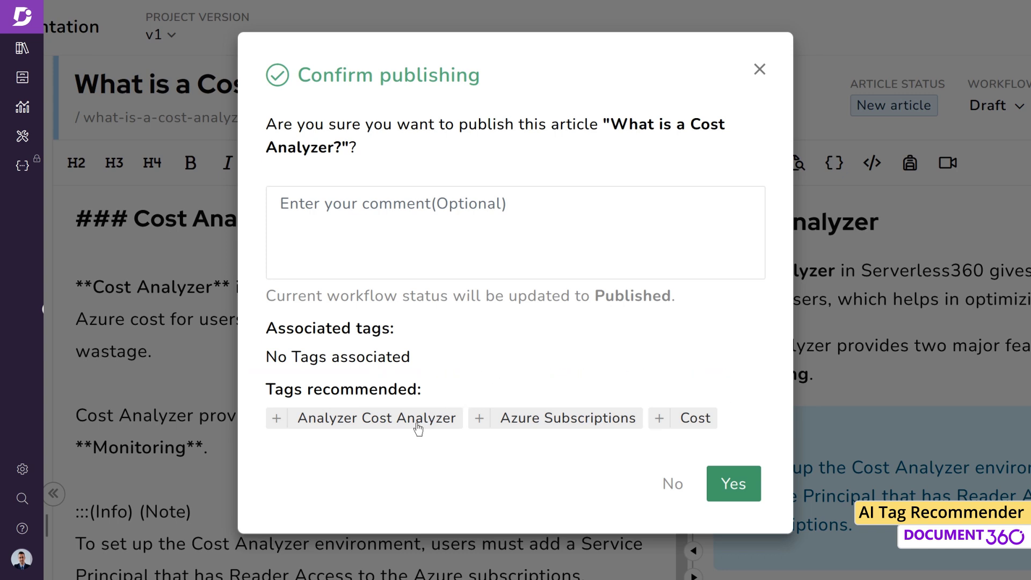
left_click(566, 426)
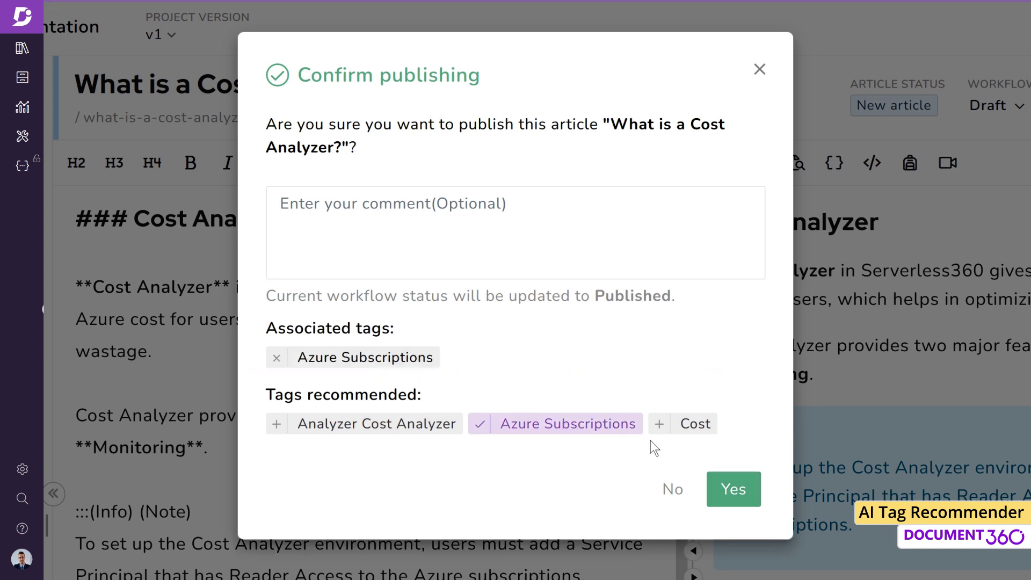
left_click(704, 428)
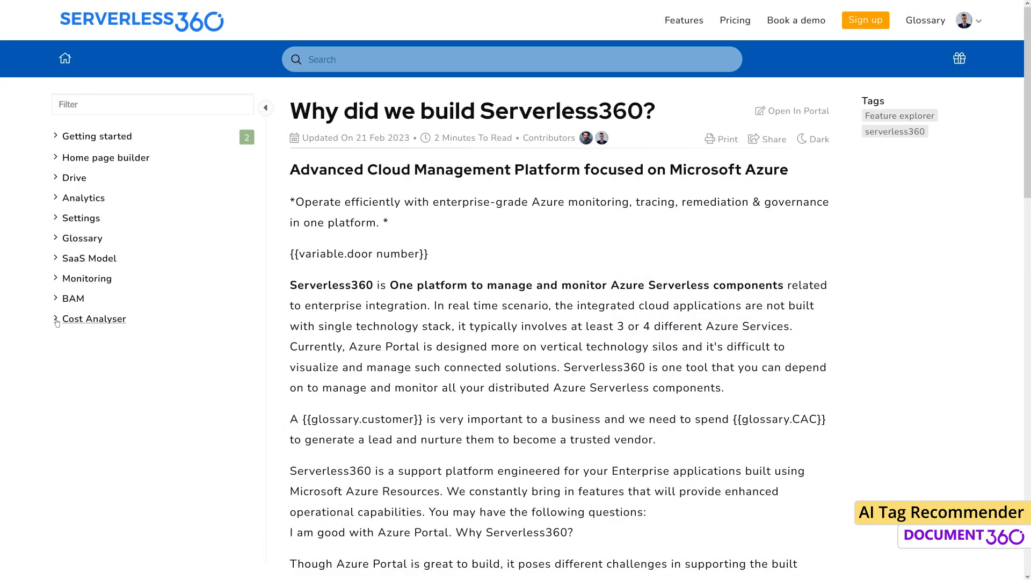
On the knowledge base site, open 'What is a Cost Analyzer?' from Cost Analyser
left_click(57, 322)
left_click(129, 379)
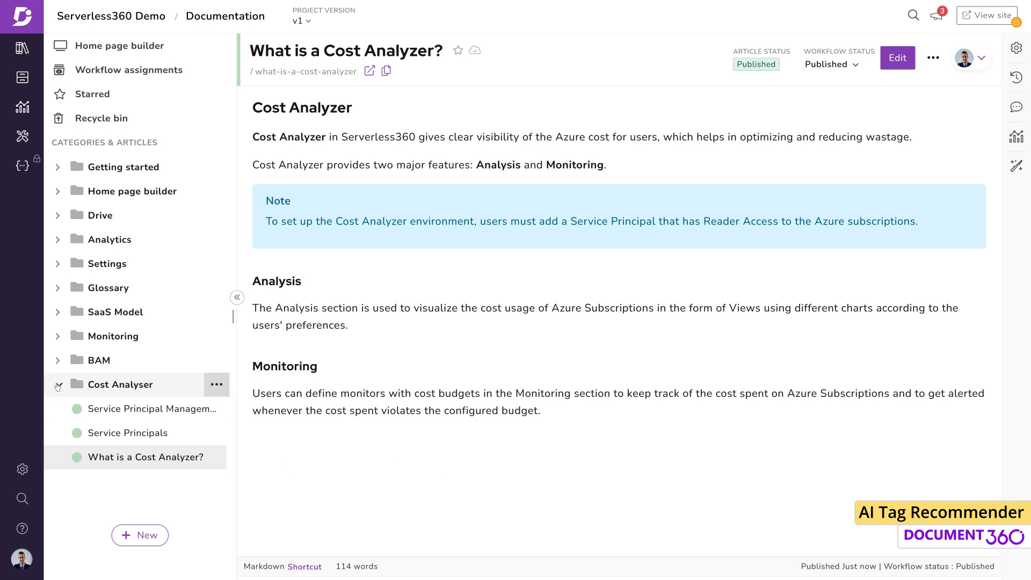
Open BAM Alert History and bring up its tag settings
left_click(58, 384)
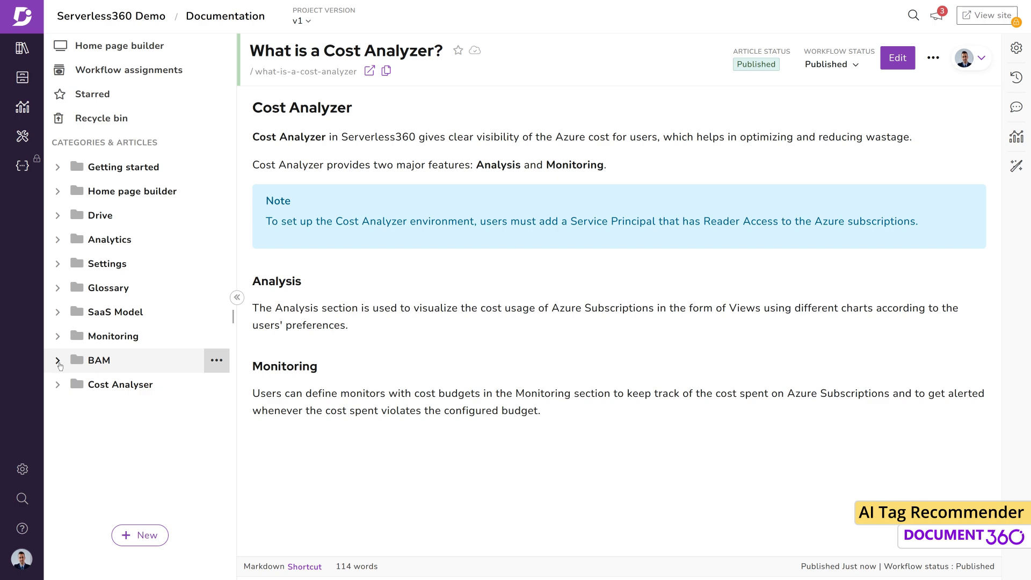
left_click(58, 361)
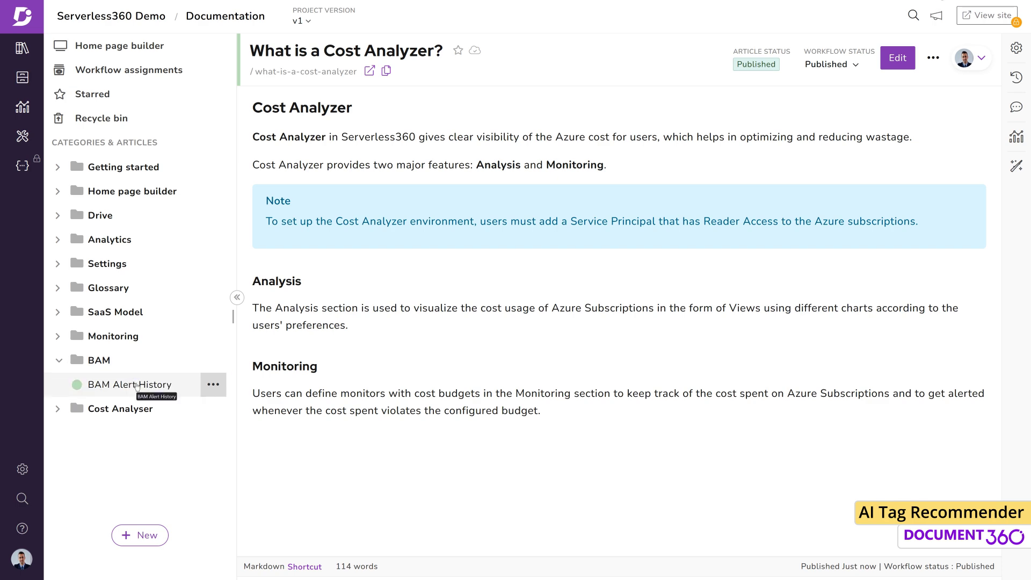
left_click(137, 386)
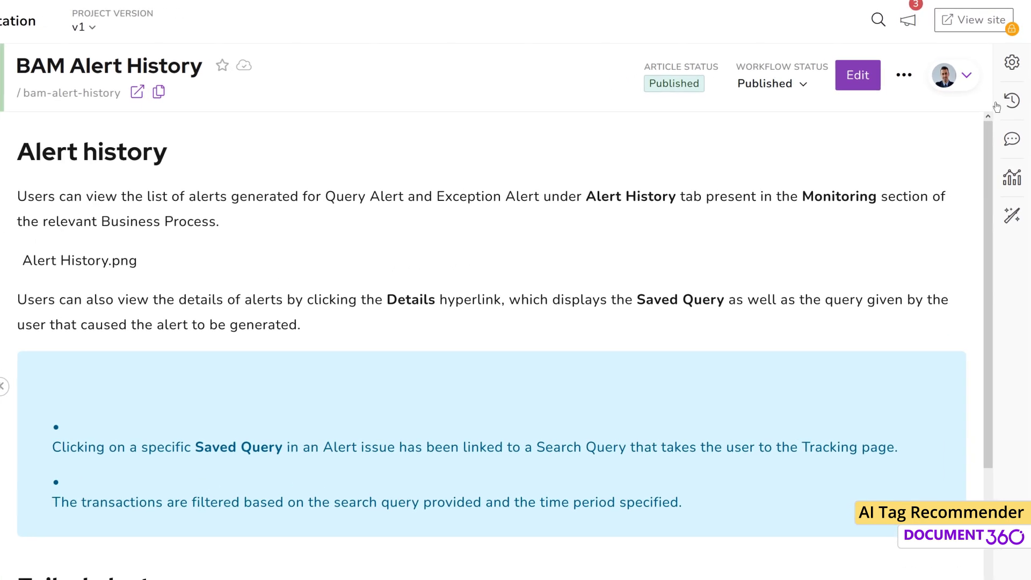
left_click(1017, 50)
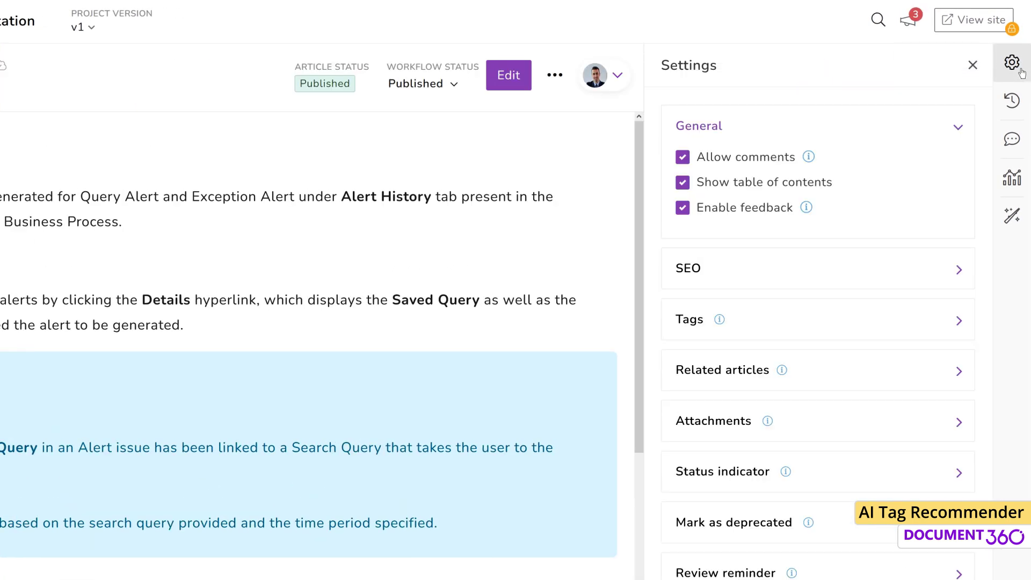
left_click(958, 128)
left_click(926, 230)
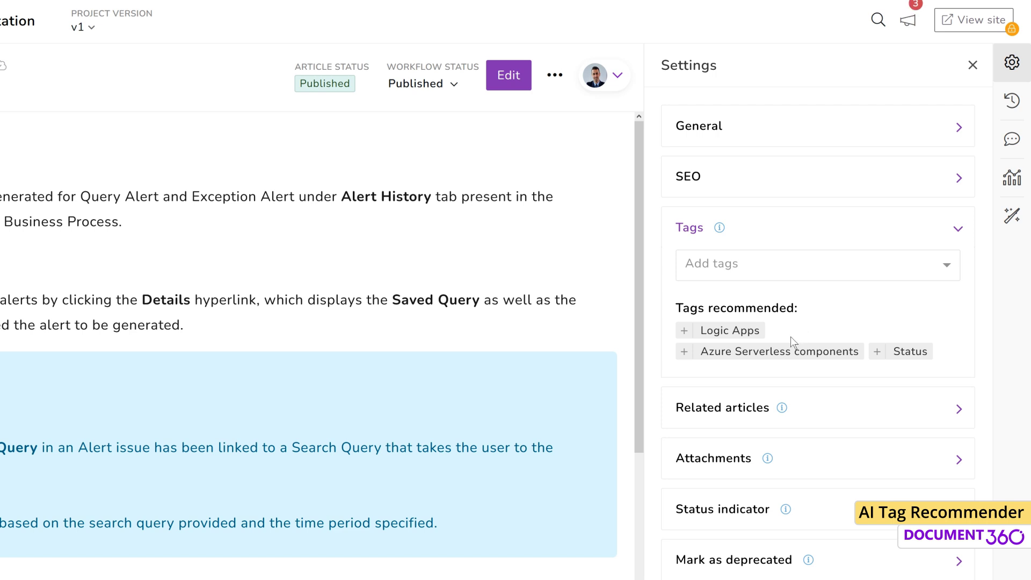
Add tags Logic Apps, Status, Feature explorer and monitor, then save
left_click(741, 331)
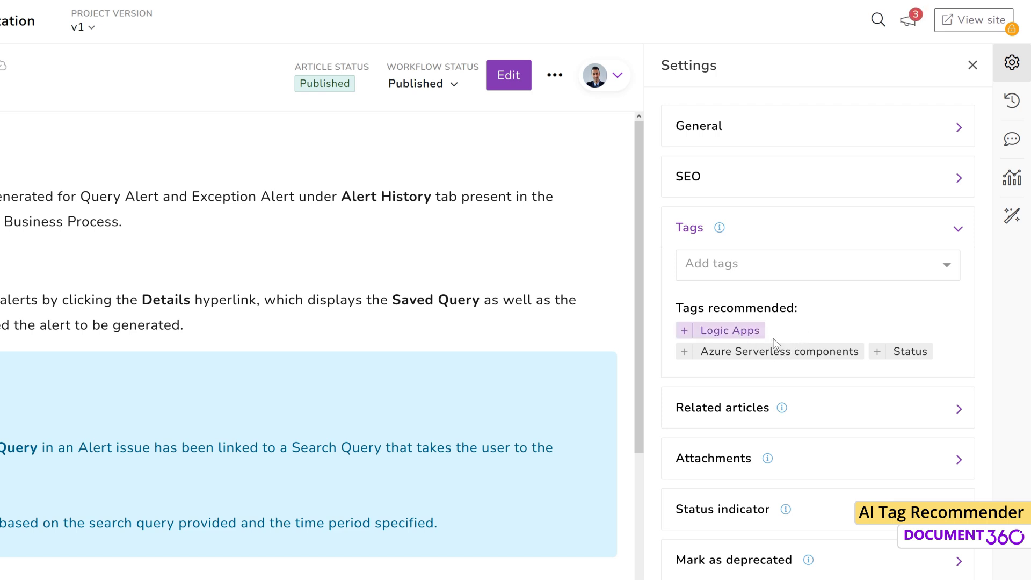
left_click(910, 353)
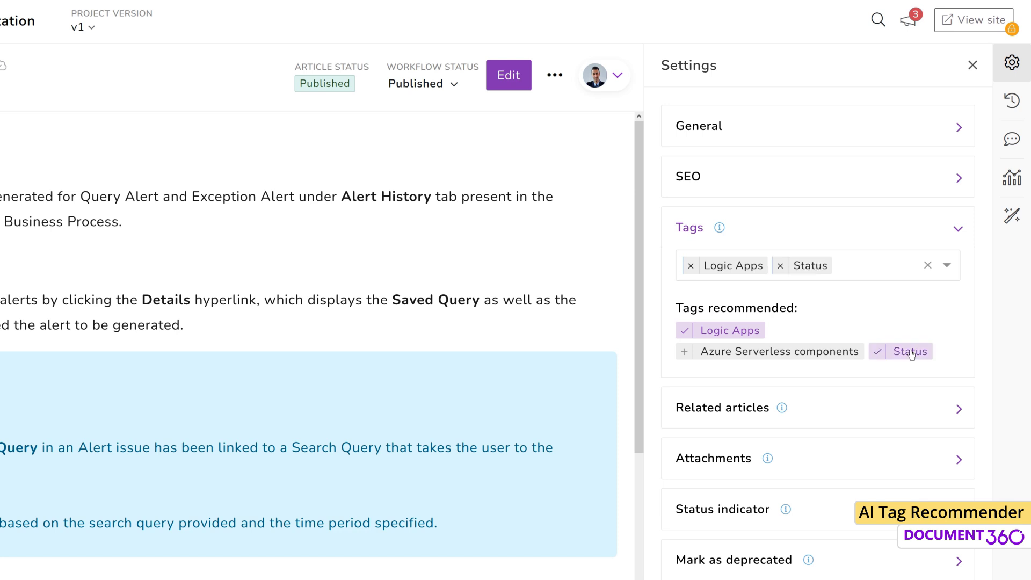
left_click(947, 267)
left_click_drag(952, 314, 932, 440)
left_click(874, 356)
type("monitor")
left_click(846, 315)
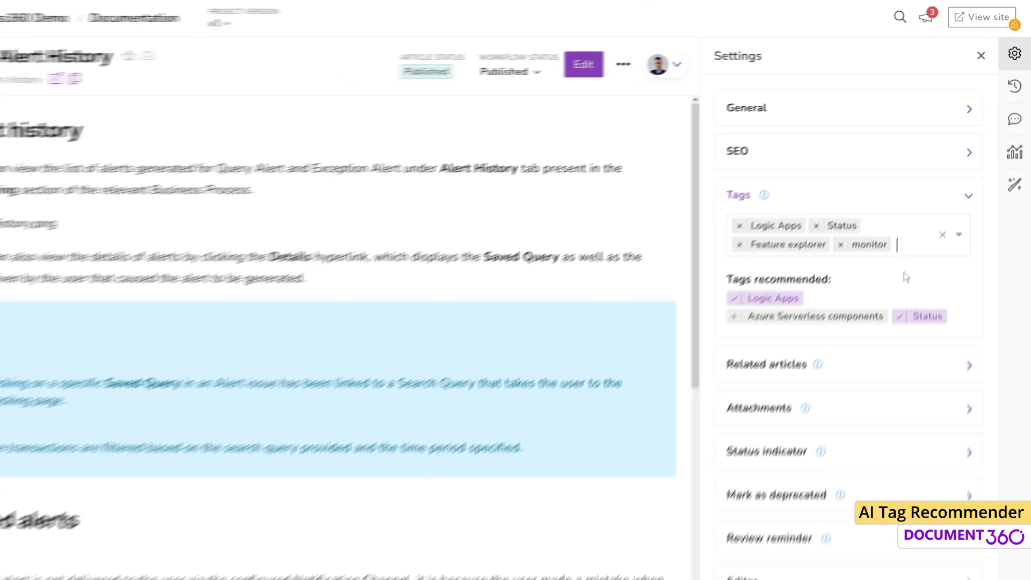
left_click(981, 564)
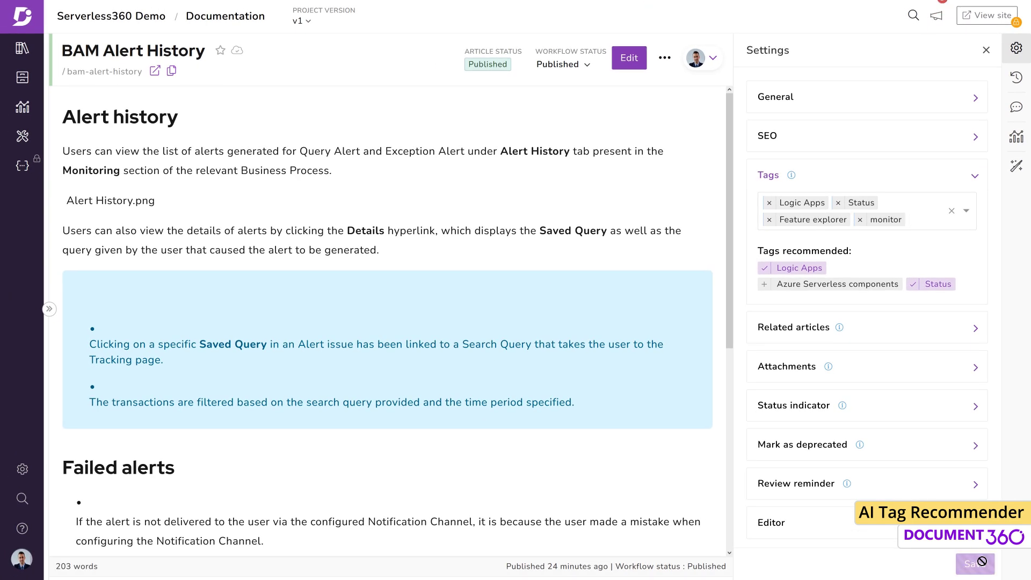
left_click(986, 50)
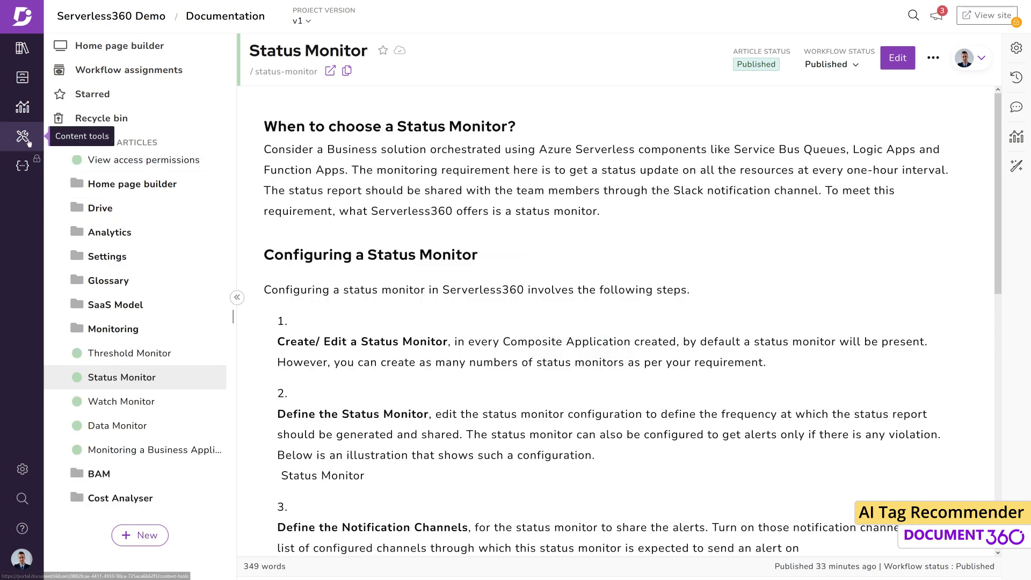
Review the Documentation Tags list, including monitor, Status and Logic Apps, then return to articles
left_click(29, 141)
left_click(192, 44)
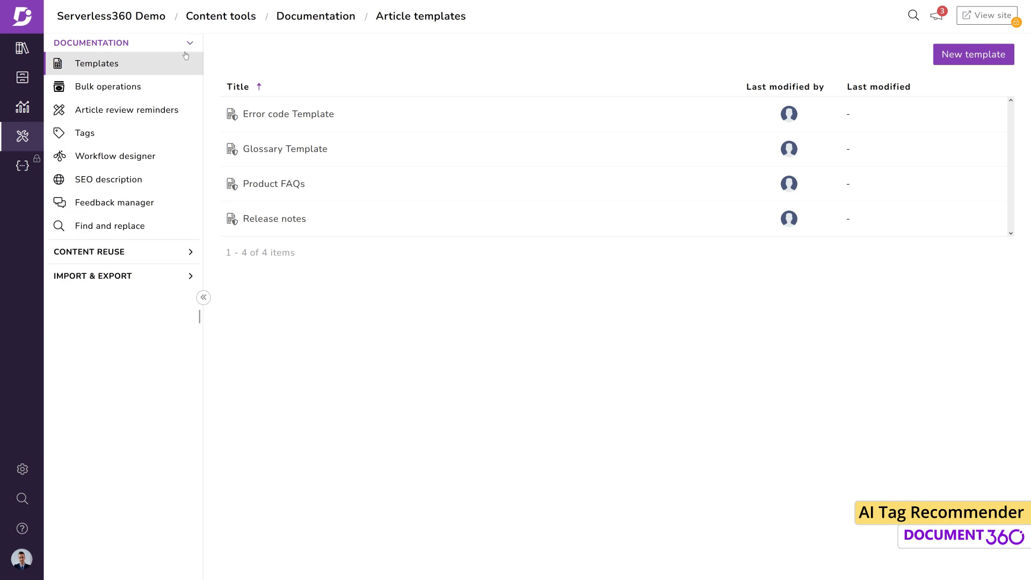
left_click(126, 133)
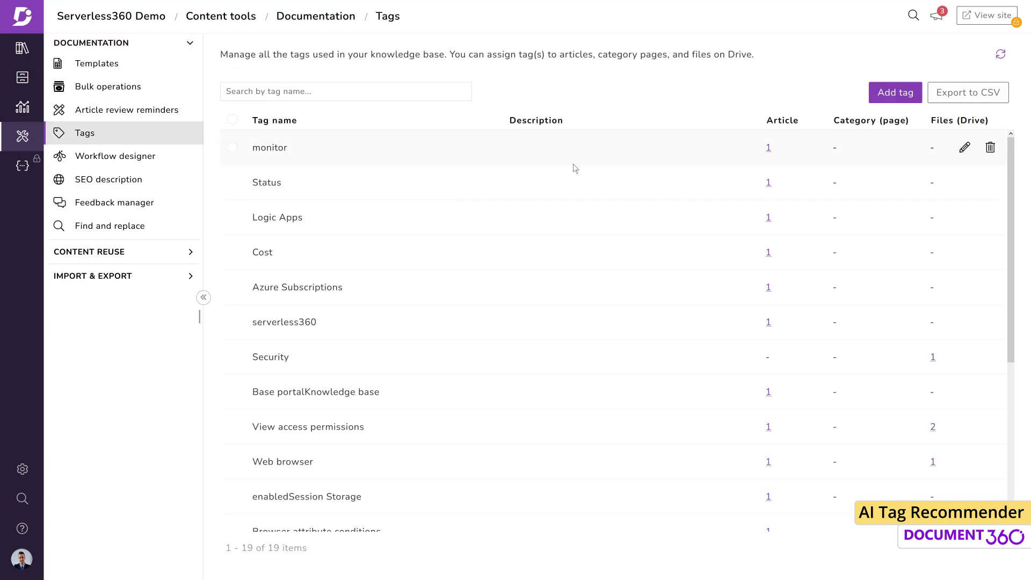
scroll(999, 177, "down", 2)
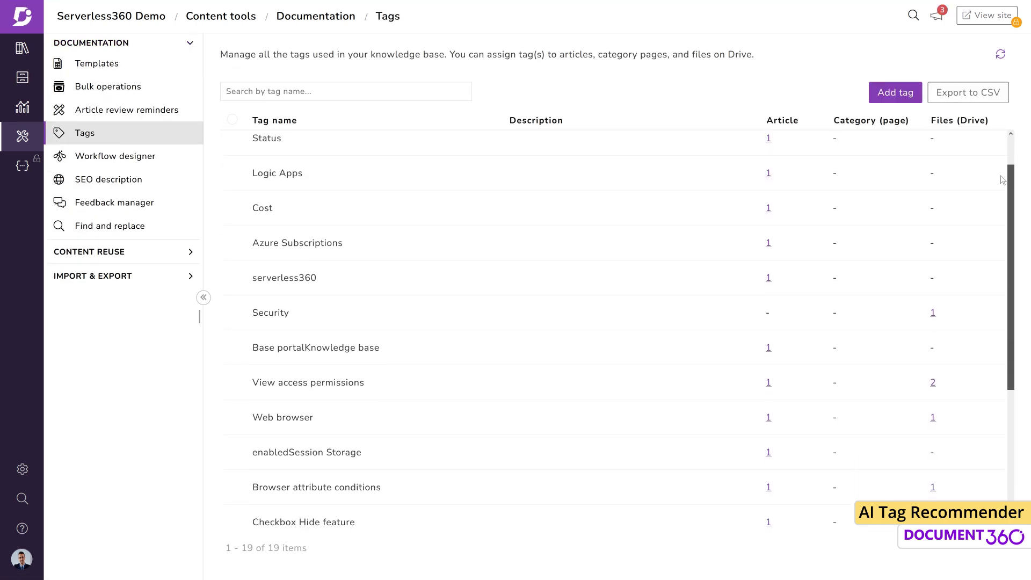
scroll(994, 191, "down", 4)
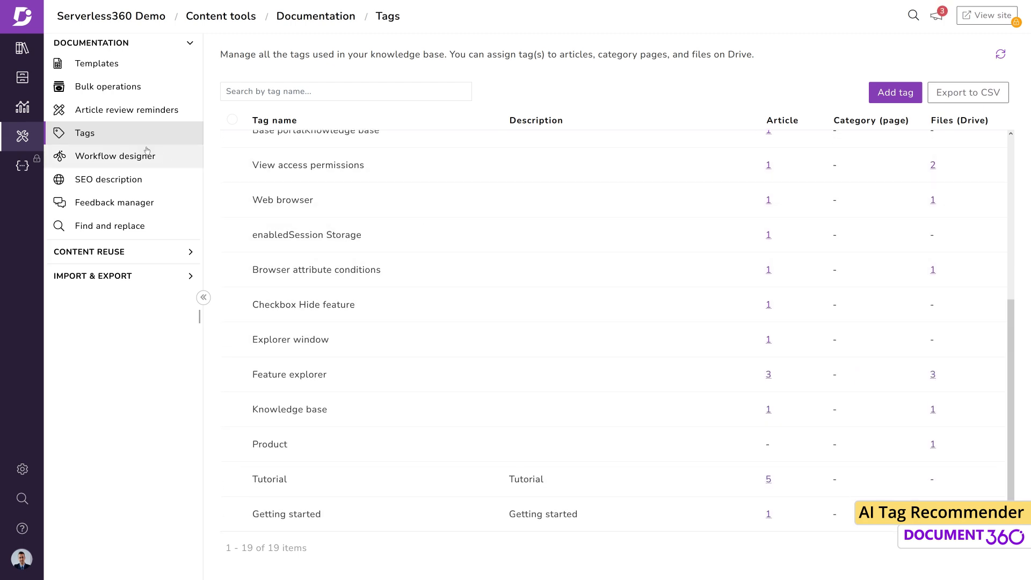
left_click(22, 48)
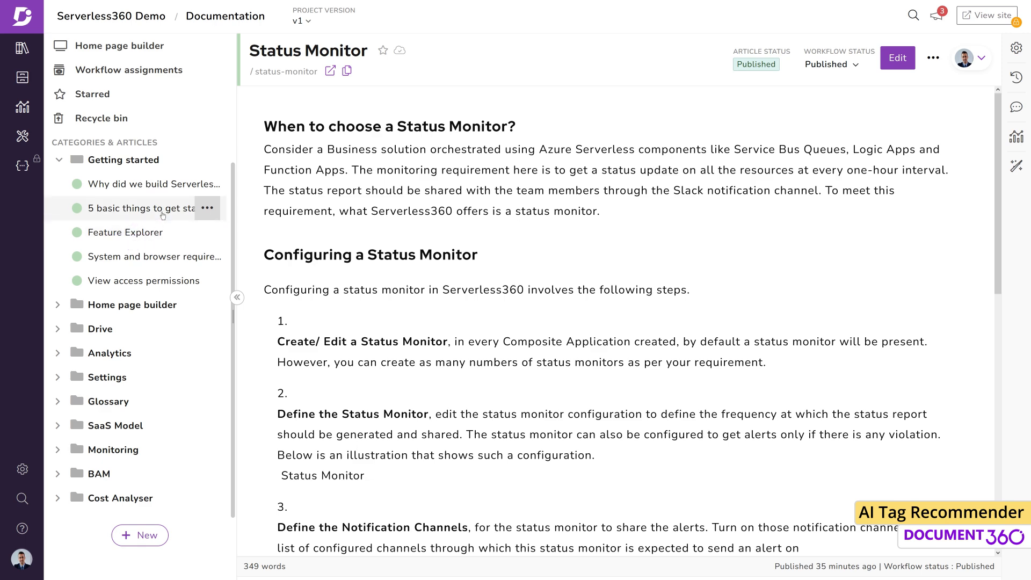
Add Advanced Cloud Management and Tutorial tags to 'Why did we build Serverless360?' and save
left_click(154, 184)
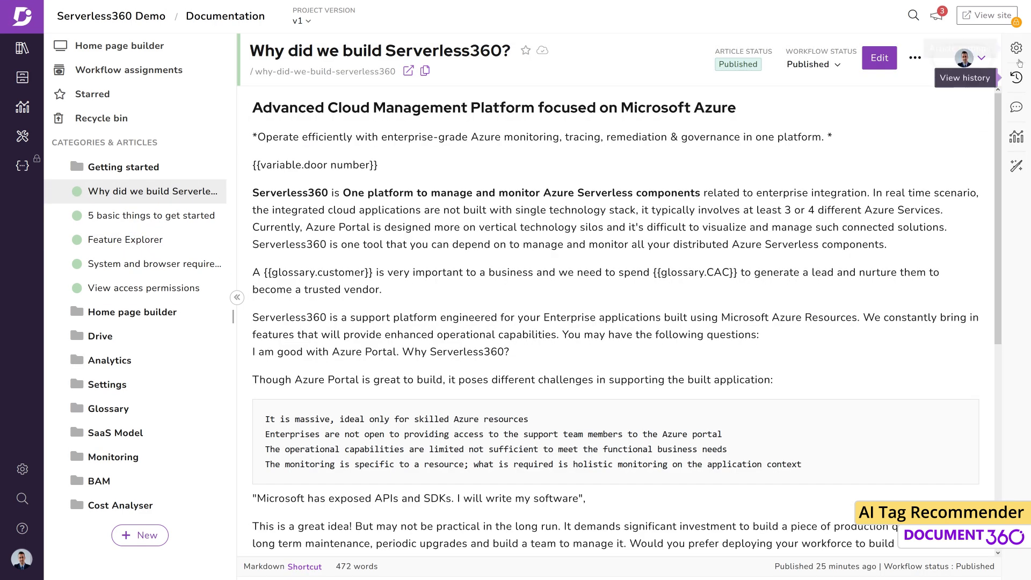
left_click(1017, 48)
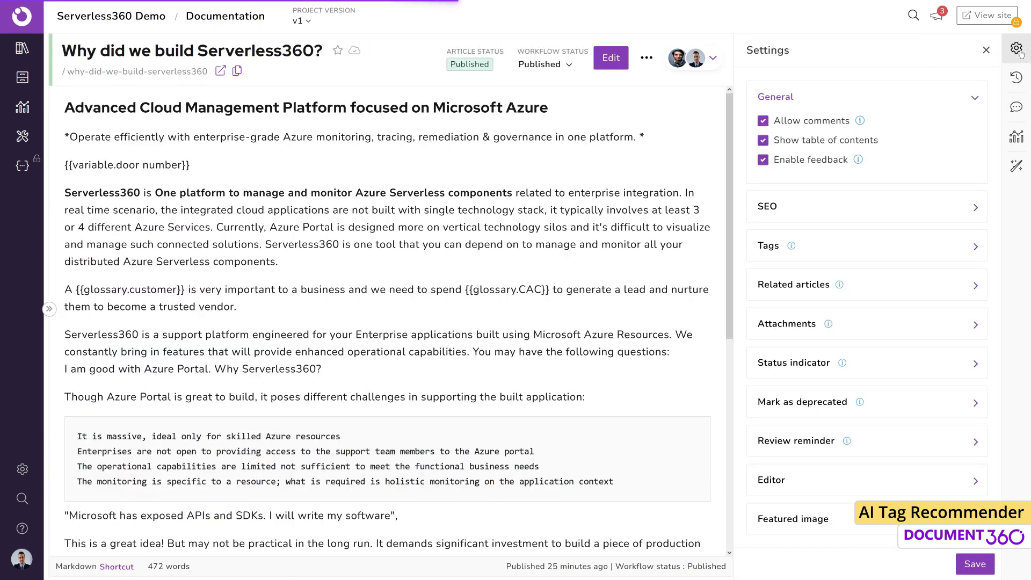
left_click(892, 246)
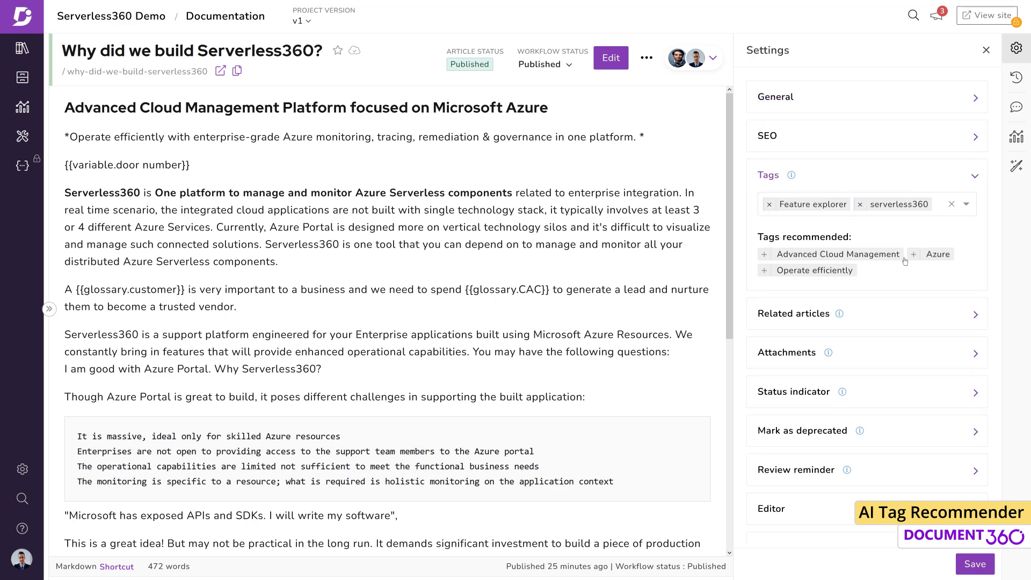
left_click(881, 256)
left_click(930, 222)
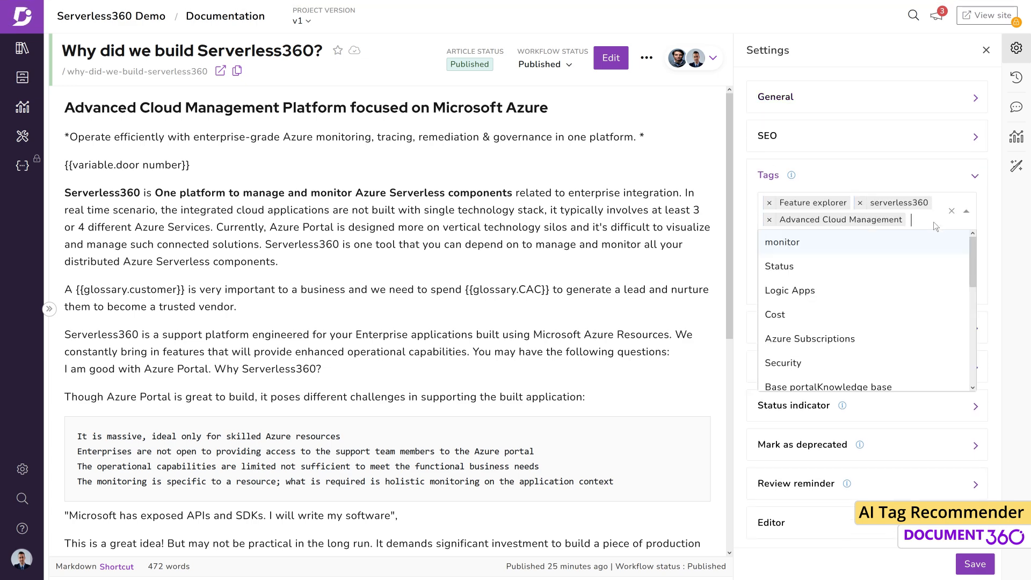
type("tut")
left_click(893, 239)
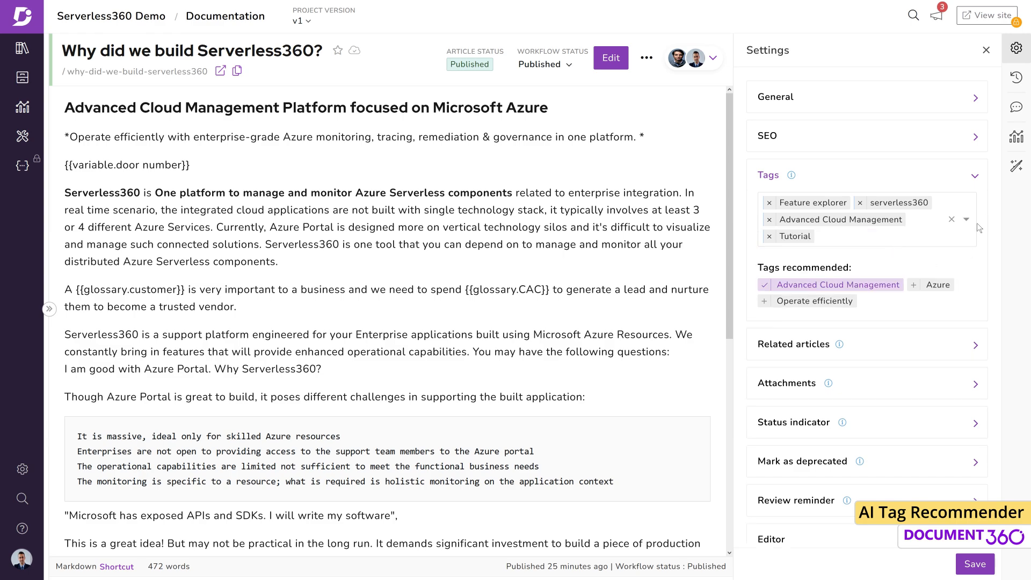
left_click(974, 564)
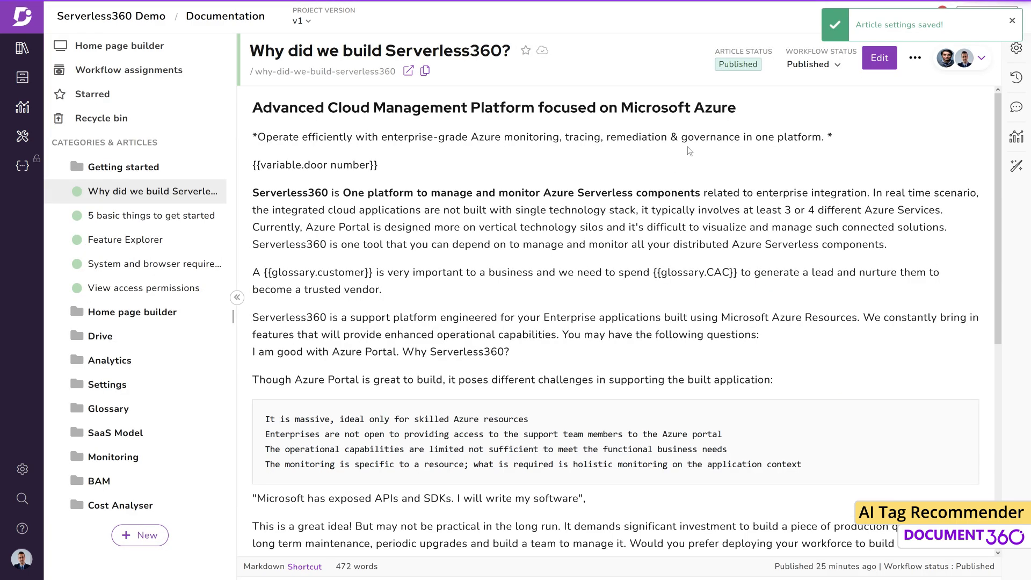